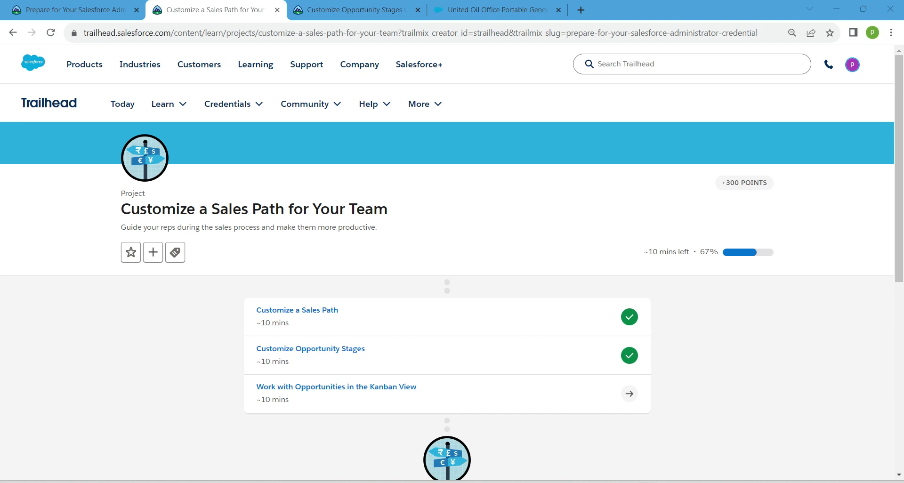
Open the 'Work with Opportunities in the Kanban View' step of the Trailhead project.
{"action": "left_click_drag", "start_coordinate": [256, 307], "coordinate": [289, 362]}
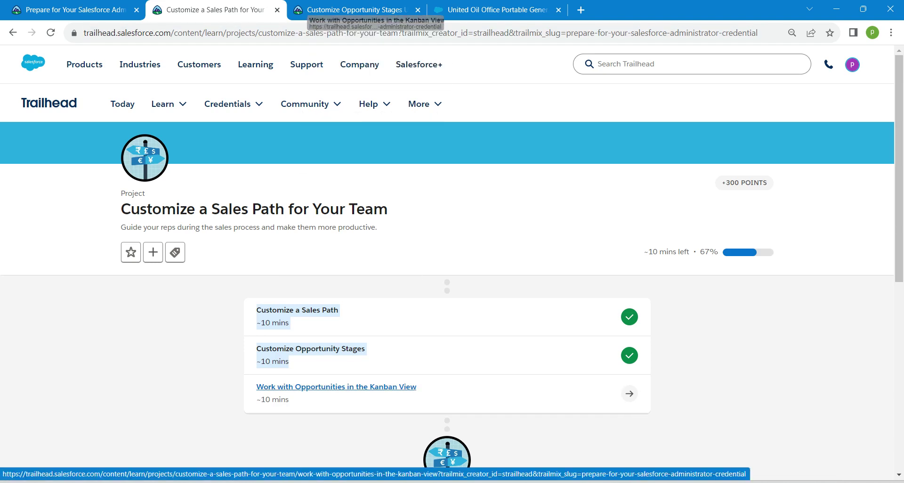
{"action": "left_click", "coordinate": [353, 9]}
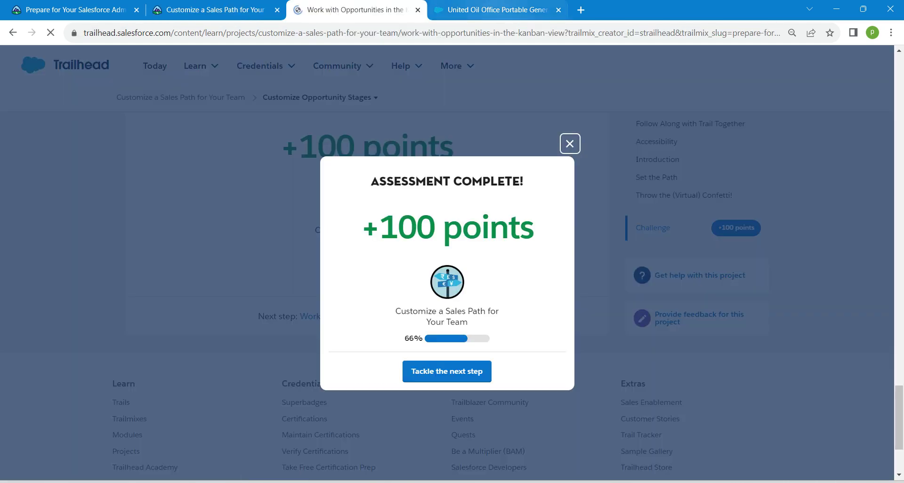
Switch to the Salesforce org tab and search the App Launcher for 'sales', then dismiss it.
{"action": "left_click", "coordinate": [492, 9]}
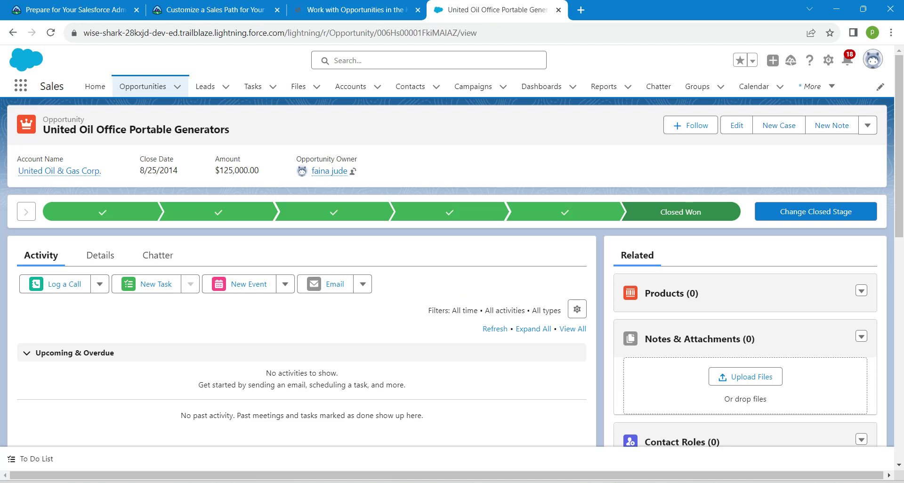
{"action": "left_click", "coordinate": [20, 85]}
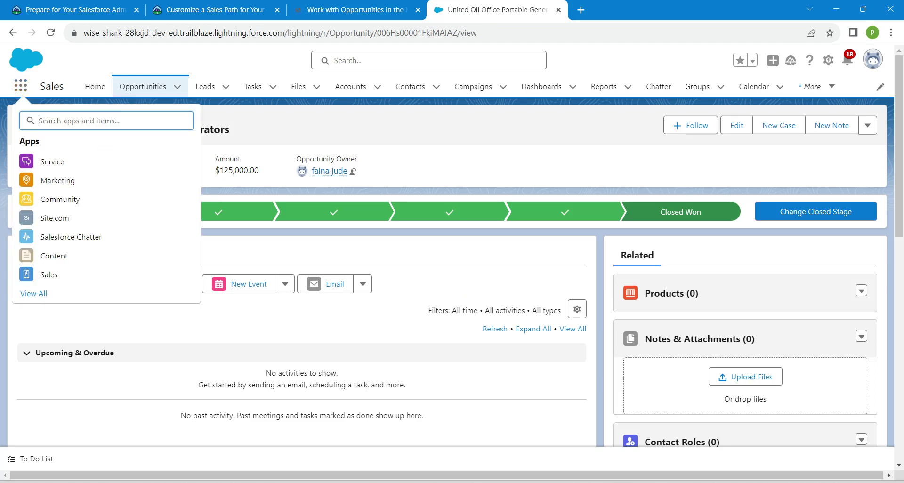
{"action": "type", "text": "sales"}
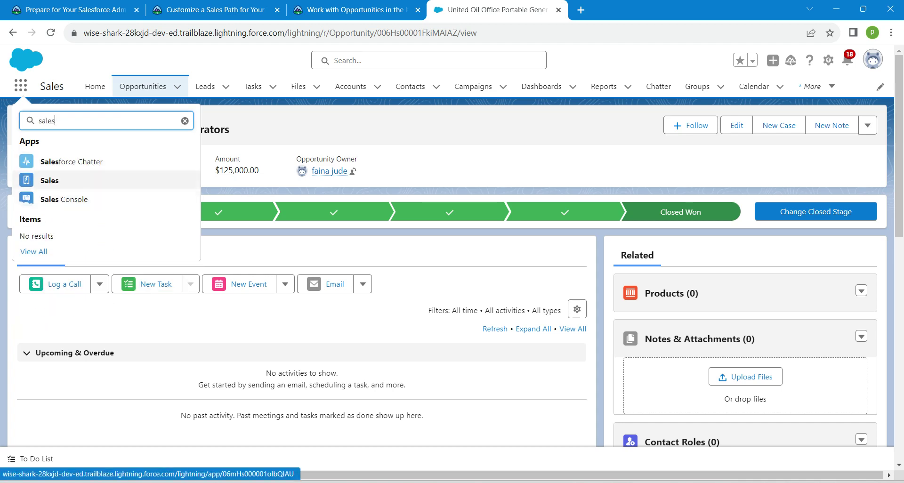
{"action": "key", "text": "Escape"}
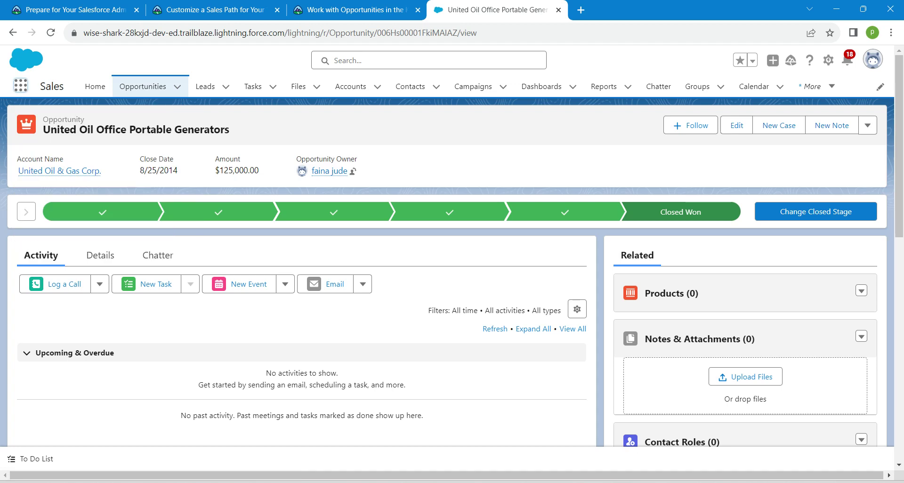
Switch the Opportunities list from Recently Viewed to the My Opportunities view (33 items).
{"action": "left_click", "coordinate": [143, 86]}
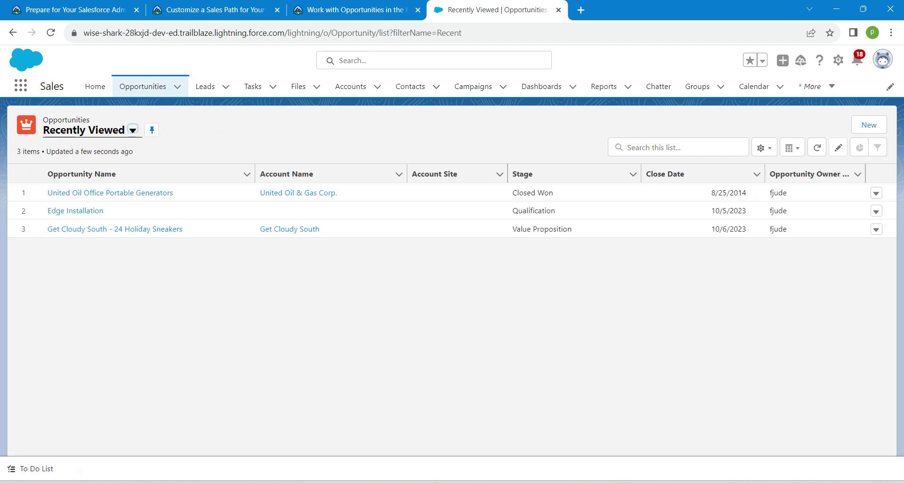
{"action": "left_click", "coordinate": [133, 130]}
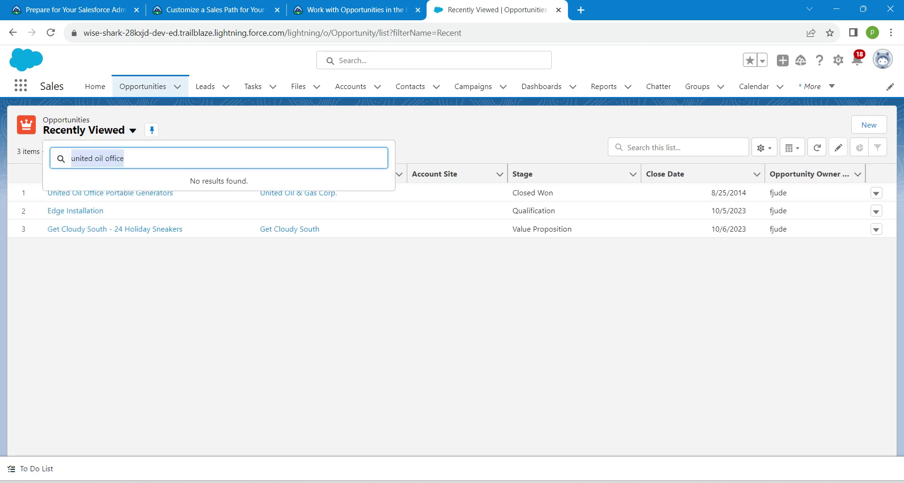
{"action": "key", "text": "BackSpace"}
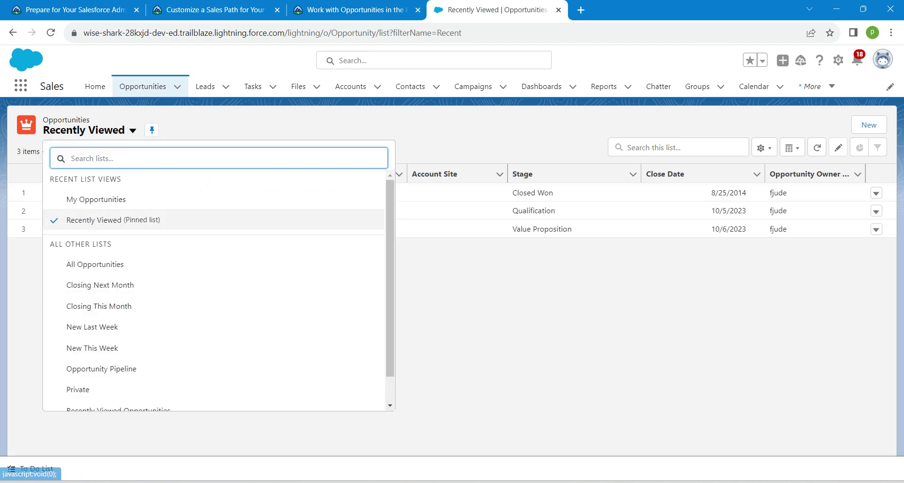
{"action": "left_click", "coordinate": [96, 199]}
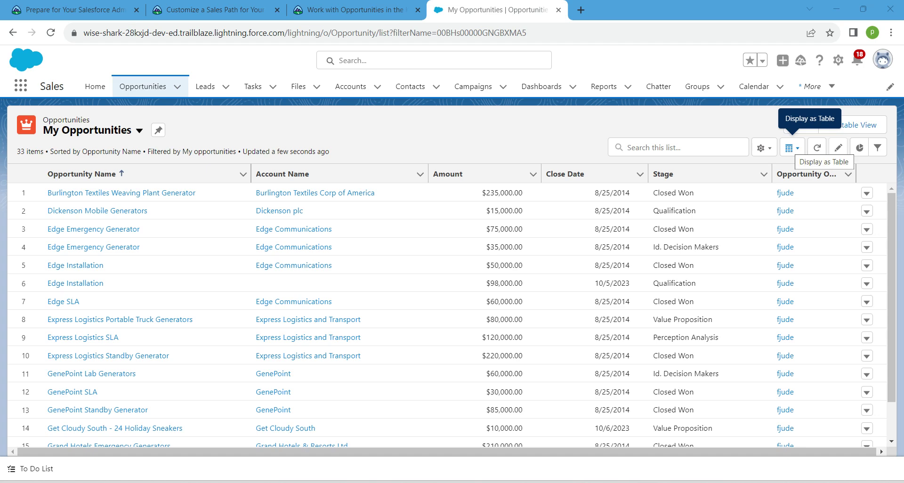
Show My Opportunities as a Kanban board, briefly trying Split View before returning to Kanban.
{"action": "left_click", "coordinate": [793, 148]}
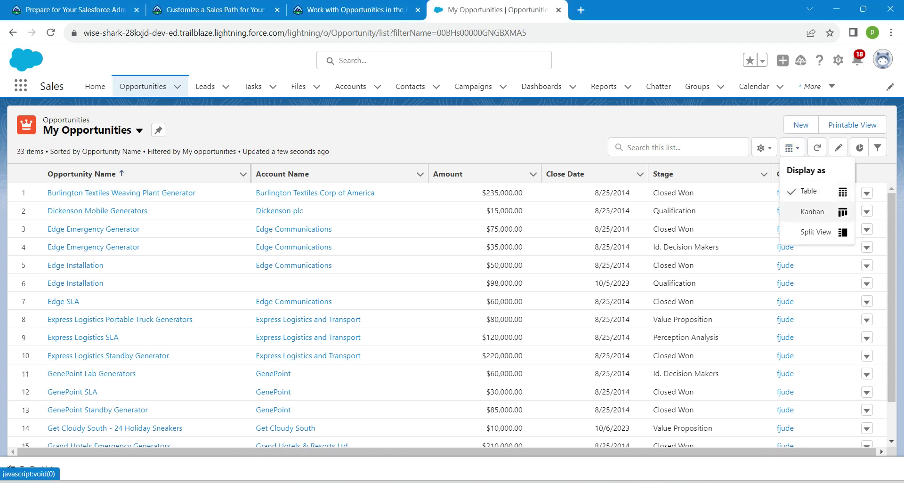
{"action": "left_click", "coordinate": [812, 212]}
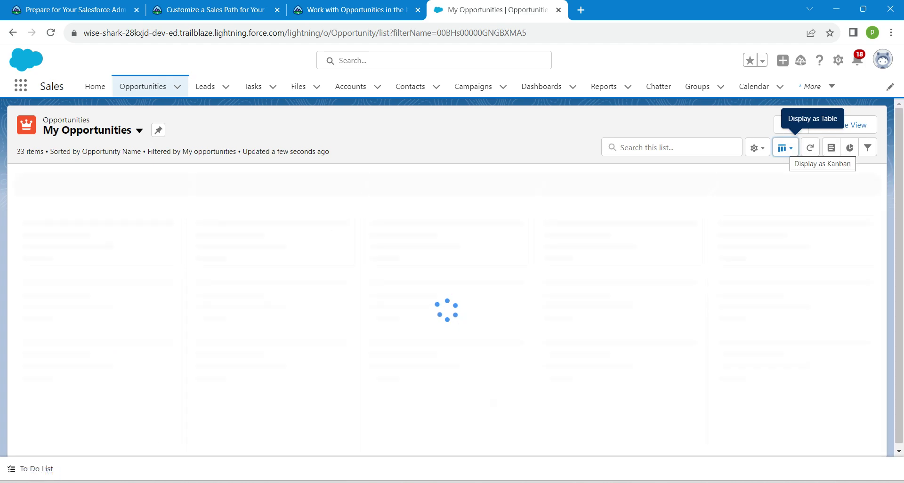
{"action": "left_click", "coordinate": [794, 148]}
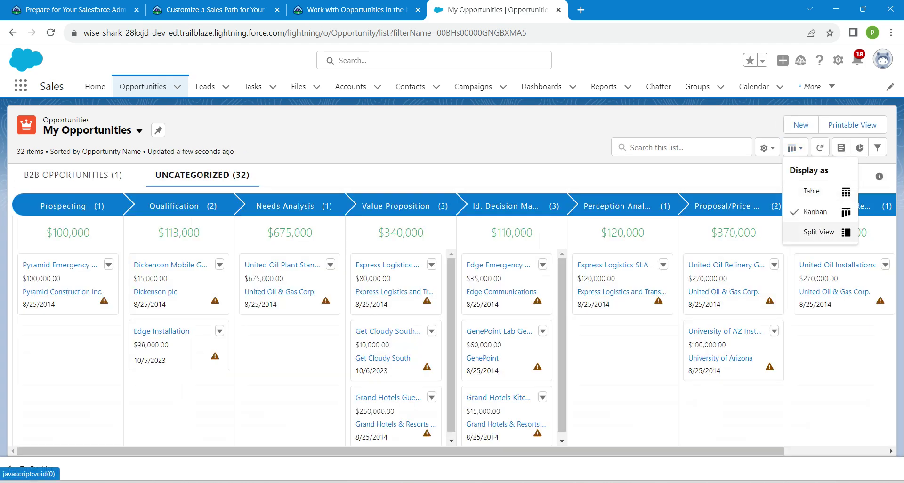
{"action": "left_click", "coordinate": [819, 232]}
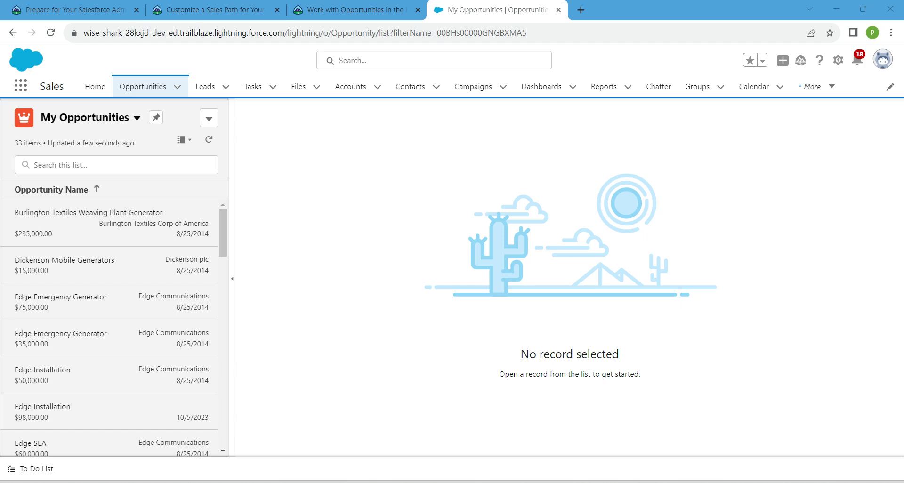
{"action": "left_click", "coordinate": [184, 140]}
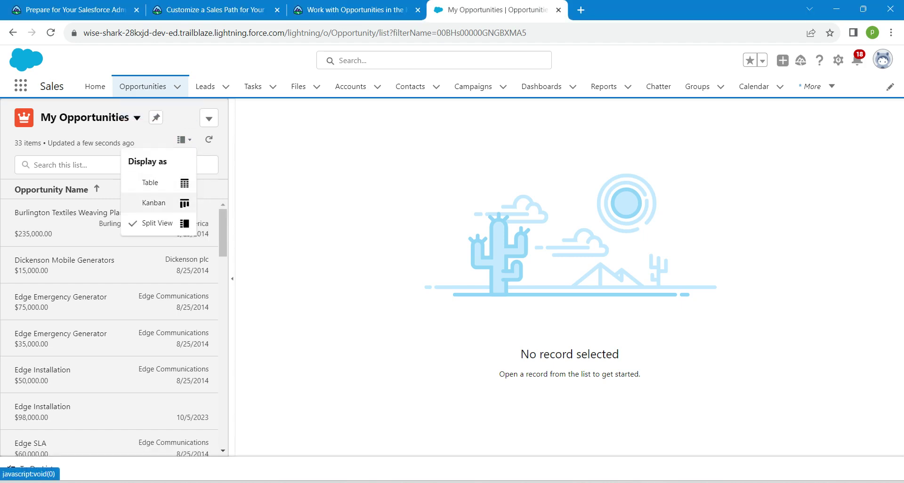
{"action": "left_click", "coordinate": [155, 203]}
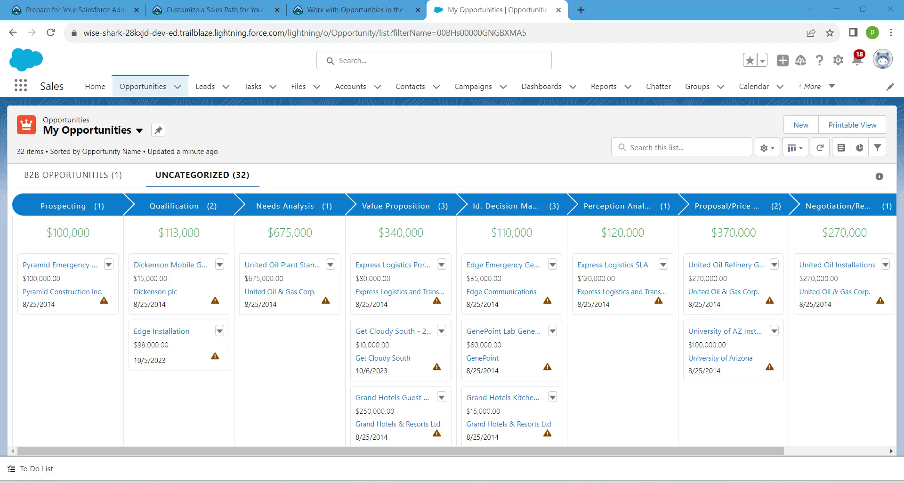
Open Select Fields to Display from the List View Controls gear.
{"action": "left_click", "coordinate": [767, 148]}
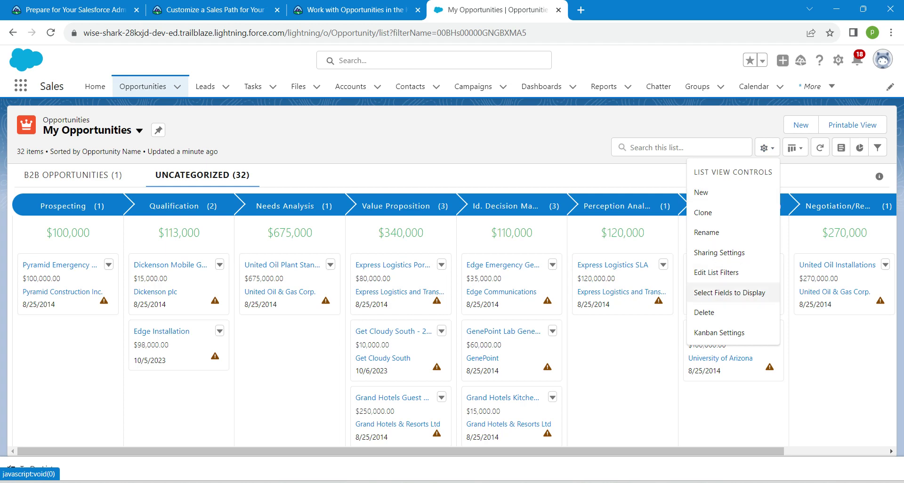
{"action": "left_click", "coordinate": [729, 292]}
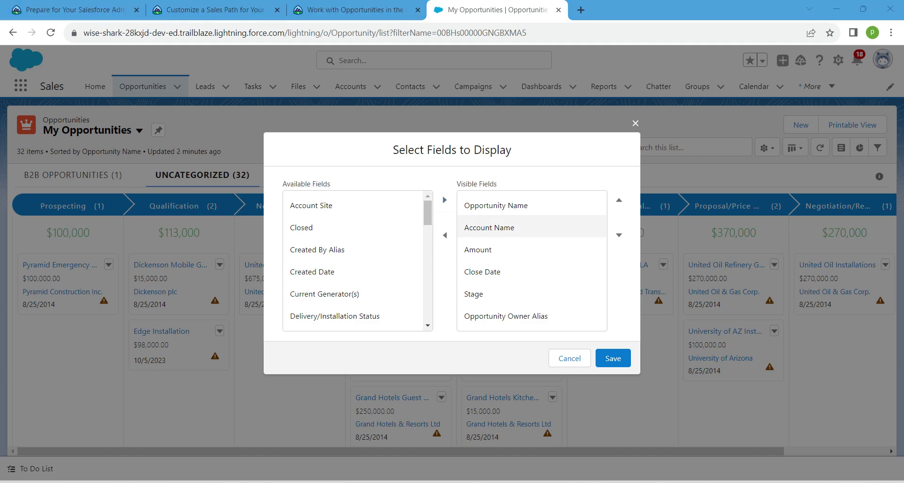
Remove Account Name, Close Date, Stage and Opportunity Owner Alias from the visible card fields.
{"action": "left_click", "coordinate": [532, 227]}
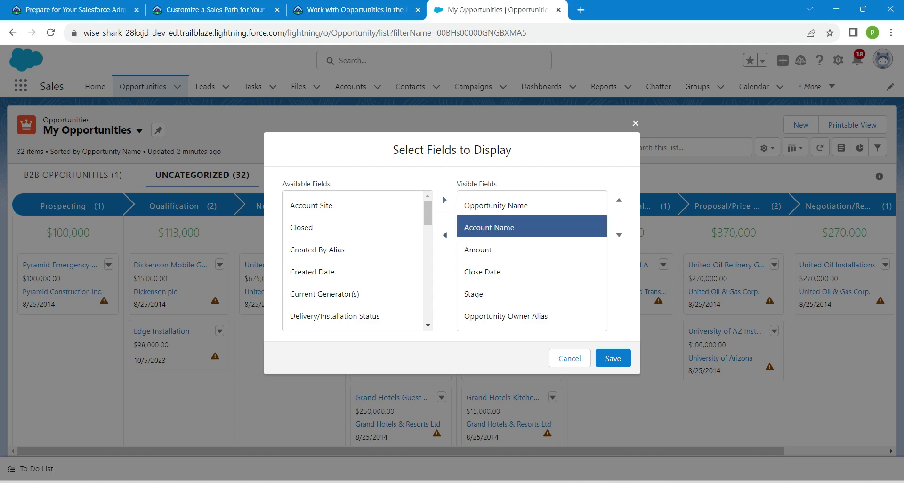
{"action": "left_click", "coordinate": [445, 235]}
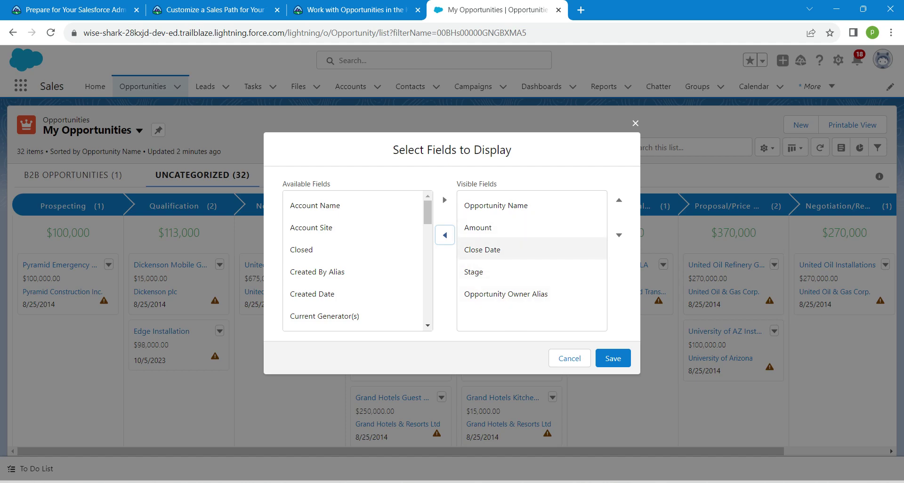
{"action": "left_click", "coordinate": [498, 249]}
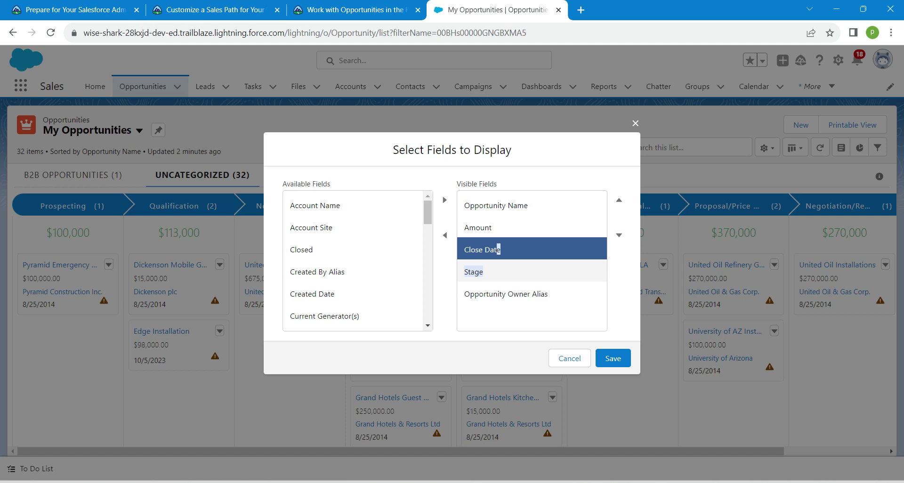
{"action": "key", "text": "Down"}
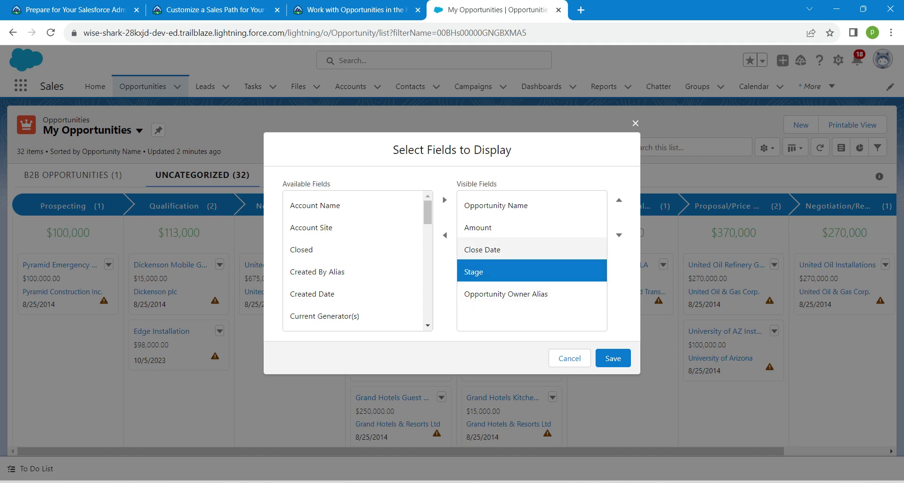
{"action": "key", "text": "Up"}
{"action": "key", "text": "shift+Tab"}
{"action": "key", "text": "Return"}
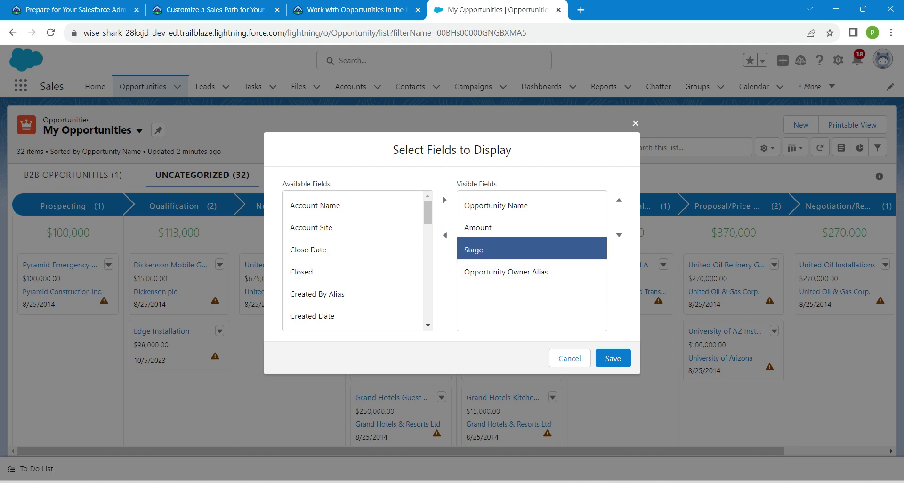
{"action": "key", "text": "Return"}
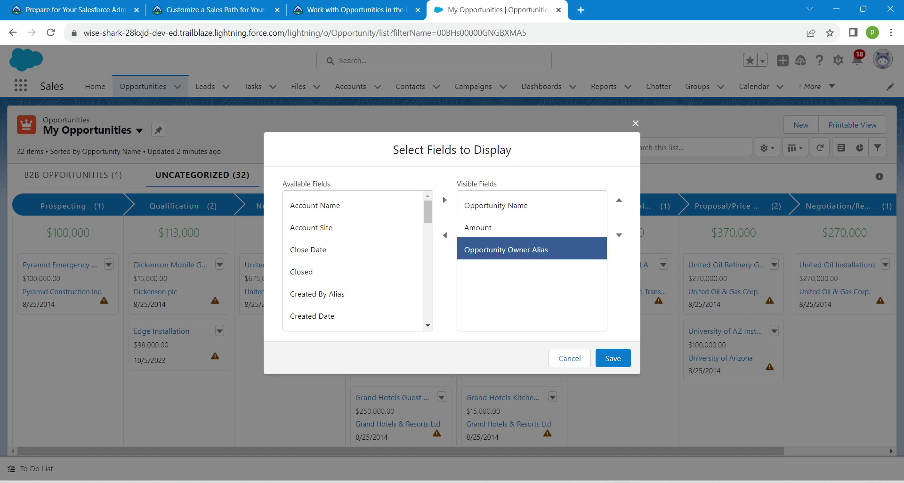
{"action": "key", "text": "Return"}
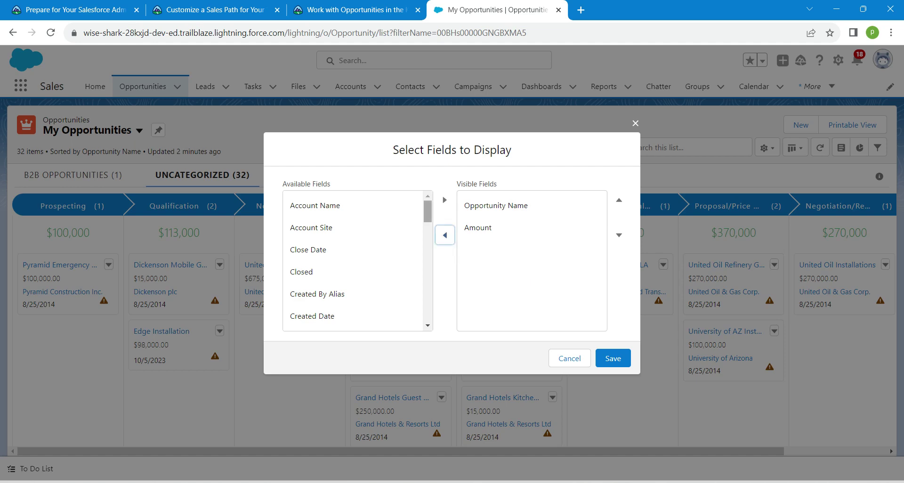
Add Expected Revenue and Owner Full Name to the visible fields and save.
{"action": "scroll", "coordinate": [353, 259], "scroll_direction": "down", "scroll_amount": 3}
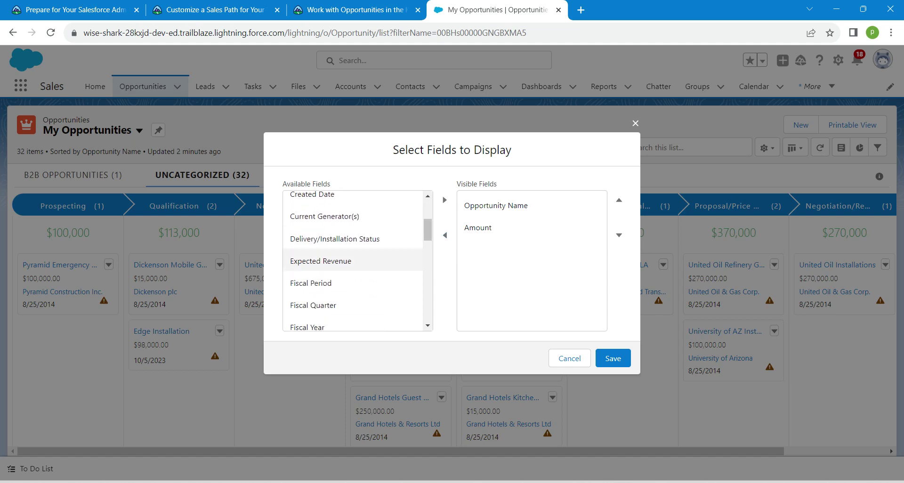
{"action": "left_click", "coordinate": [353, 261]}
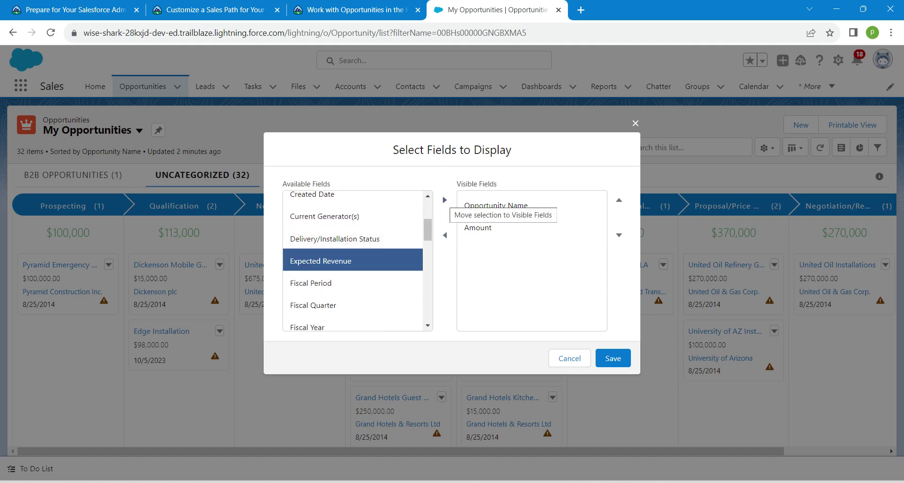
{"action": "left_click", "coordinate": [445, 200]}
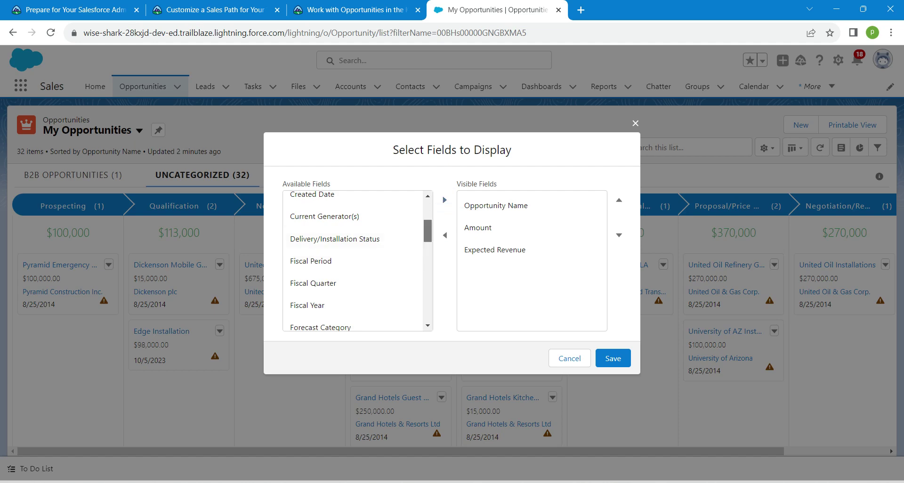
{"action": "scroll", "coordinate": [353, 261], "scroll_direction": "down", "scroll_amount": 3}
{"action": "scroll", "coordinate": [354, 261], "scroll_direction": "down", "scroll_amount": 3}
{"action": "scroll", "coordinate": [353, 260], "scroll_direction": "down", "scroll_amount": 1}
{"action": "scroll", "coordinate": [353, 260], "scroll_direction": "down", "scroll_amount": 1}
{"action": "left_click", "coordinate": [320, 287]}
{"action": "left_click", "coordinate": [444, 200]}
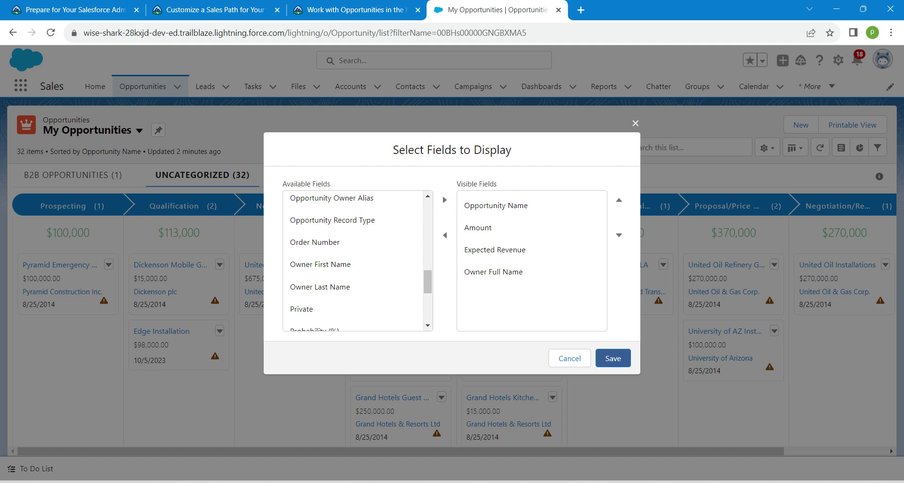
{"action": "left_click", "coordinate": [613, 358]}
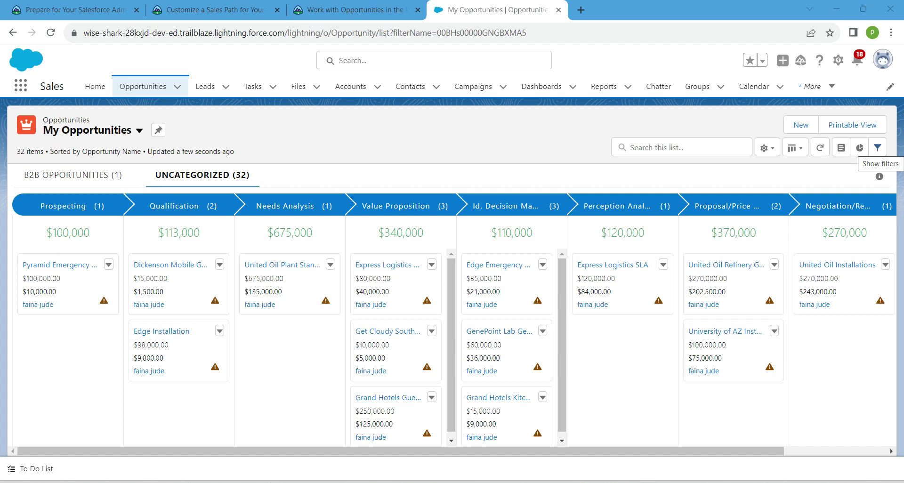
Add a new list view filter on the Probability (%) field.
{"action": "left_click", "coordinate": [877, 148]}
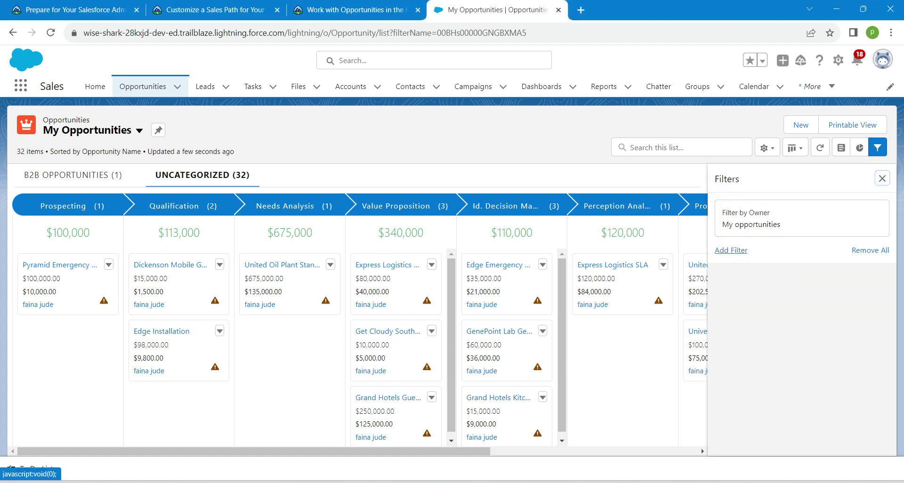
{"action": "left_click", "coordinate": [731, 250]}
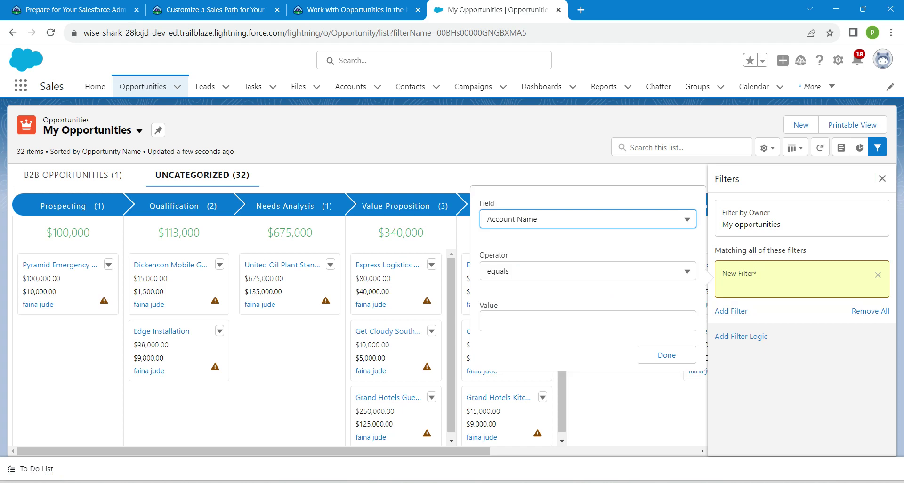
{"action": "left_click", "coordinate": [588, 219]}
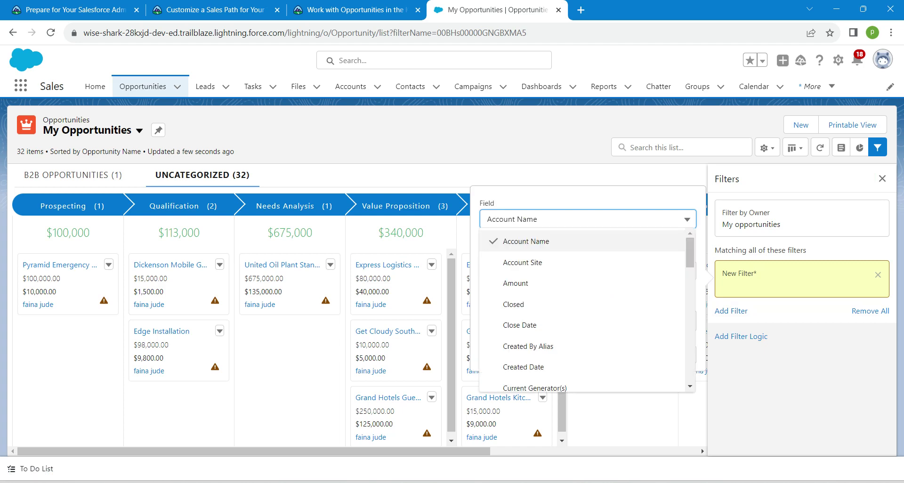
{"action": "key", "text": "p"}
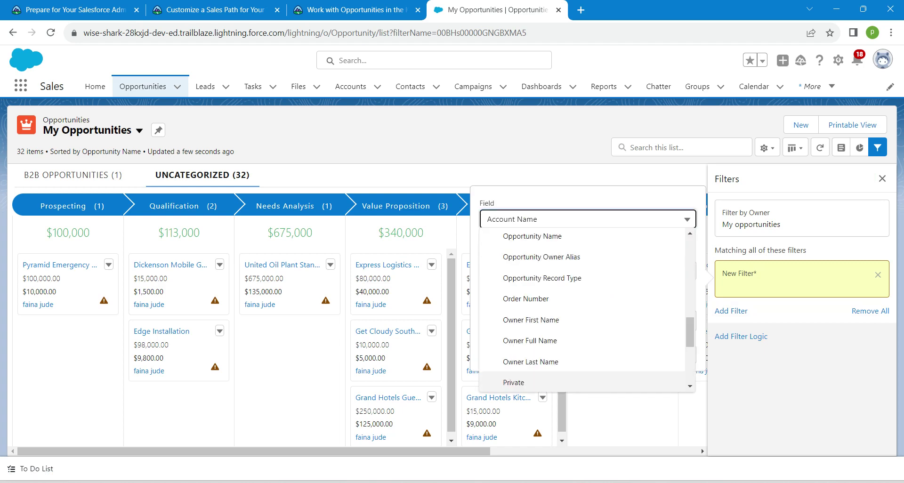
{"action": "scroll", "coordinate": [582, 311], "scroll_direction": "down", "scroll_amount": 1}
{"action": "scroll", "coordinate": [582, 311], "scroll_direction": "down", "scroll_amount": 1}
{"action": "left_click", "coordinate": [525, 325]}
Set the filter to greater or equal 20 and save it, leaving 29 opportunities.
{"action": "left_click", "coordinate": [588, 271]}
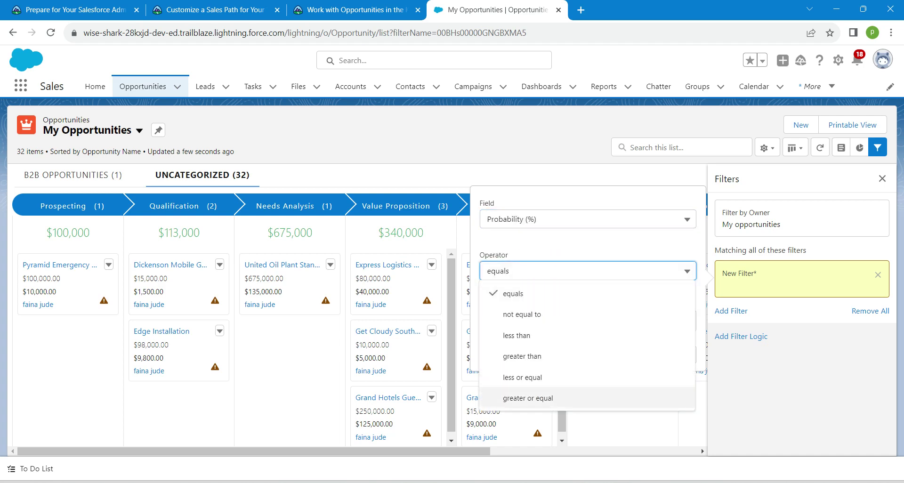
{"action": "left_click", "coordinate": [518, 400]}
{"action": "key", "text": "Tab"}
{"action": "type", "text": "20"}
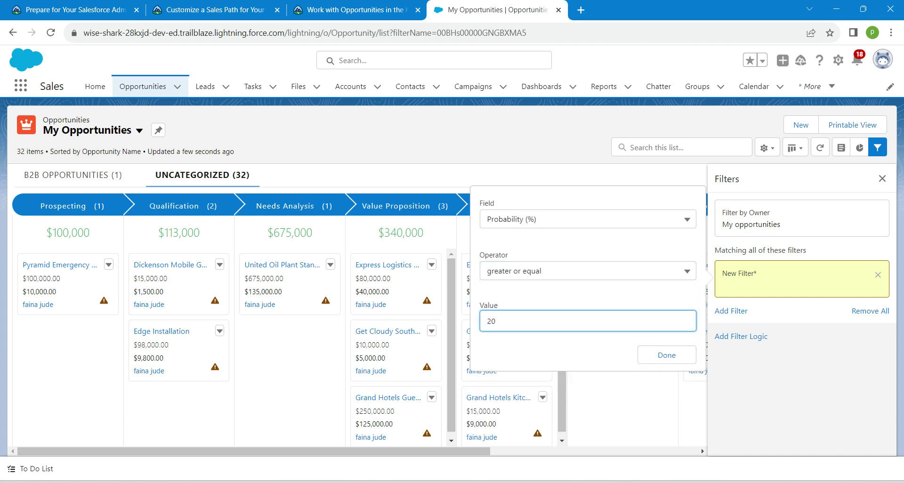
{"action": "key", "text": "Tab"}
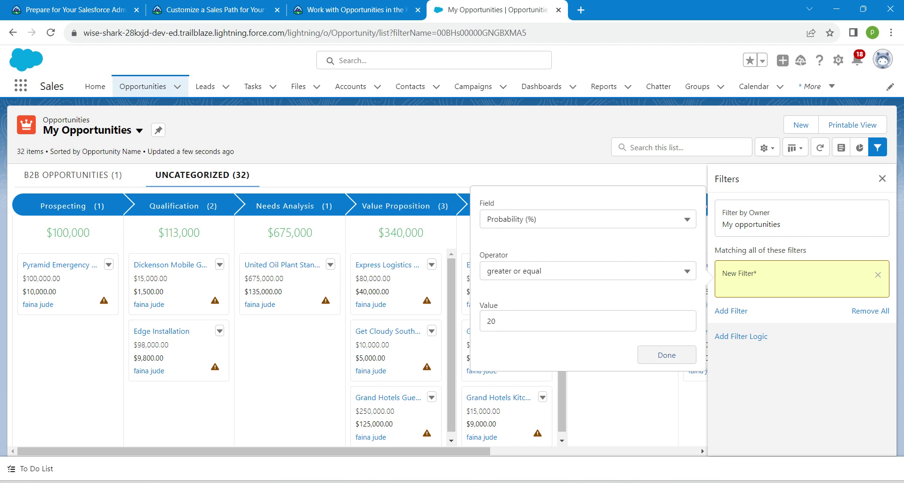
{"action": "key", "text": "Return"}
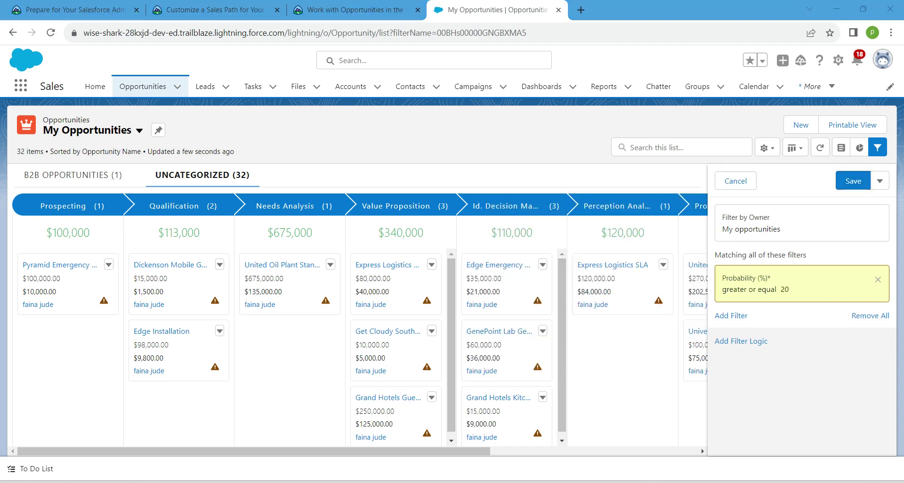
{"action": "key", "text": "Return"}
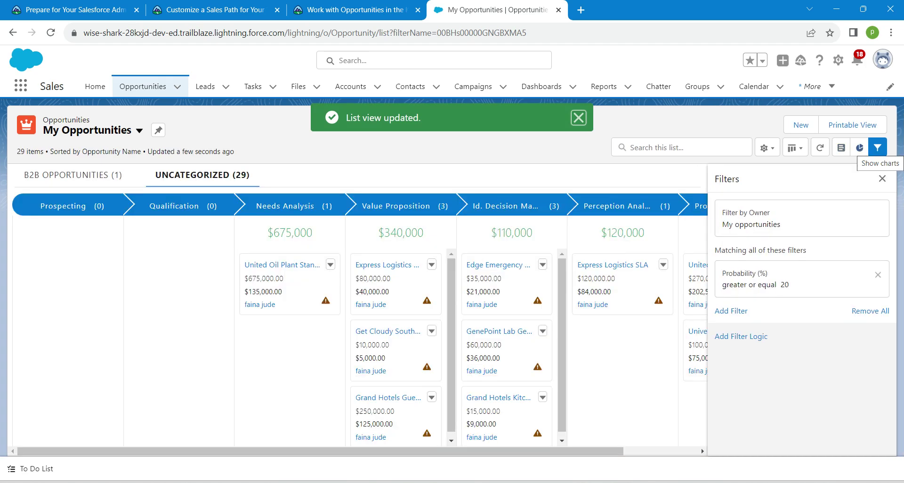
Show the Pipeline By Stage chart and change it from donut to vertical bar chart.
{"action": "left_click", "coordinate": [860, 147]}
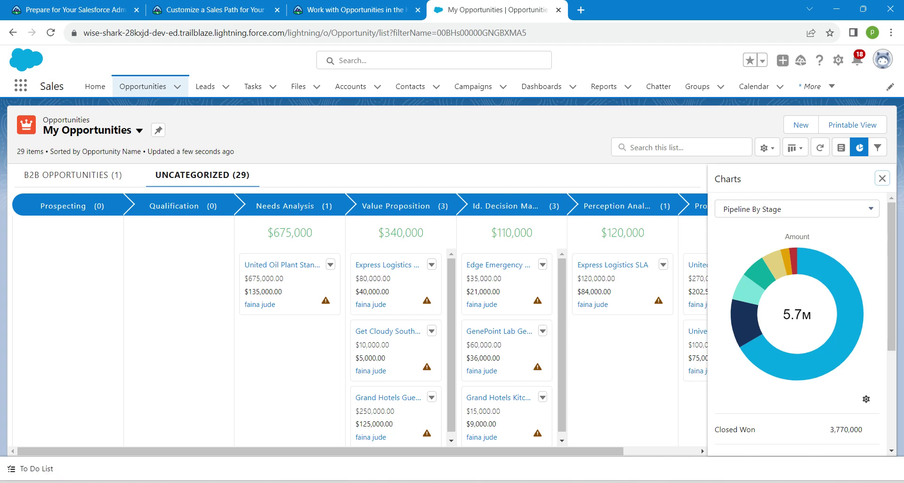
{"action": "scroll", "coordinate": [801, 325], "scroll_direction": "down", "scroll_amount": 2}
{"action": "scroll", "coordinate": [800, 325], "scroll_direction": "down", "scroll_amount": 1}
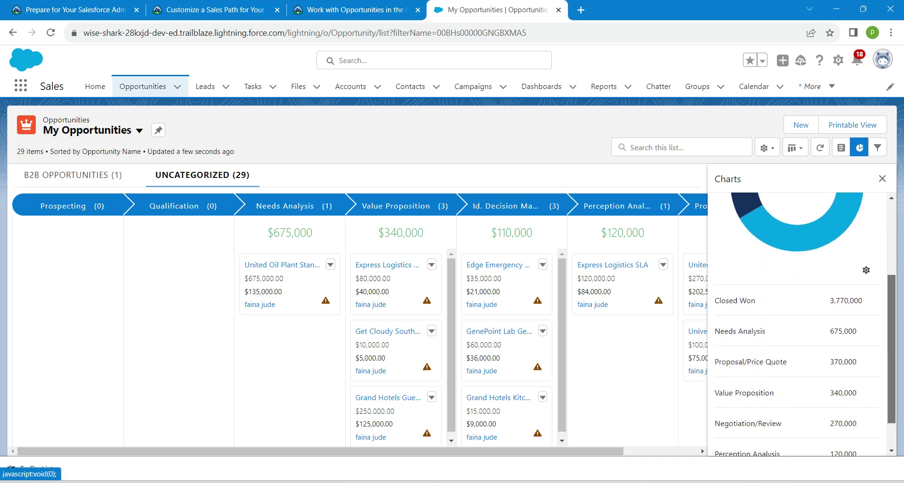
{"action": "left_click", "coordinate": [865, 270]}
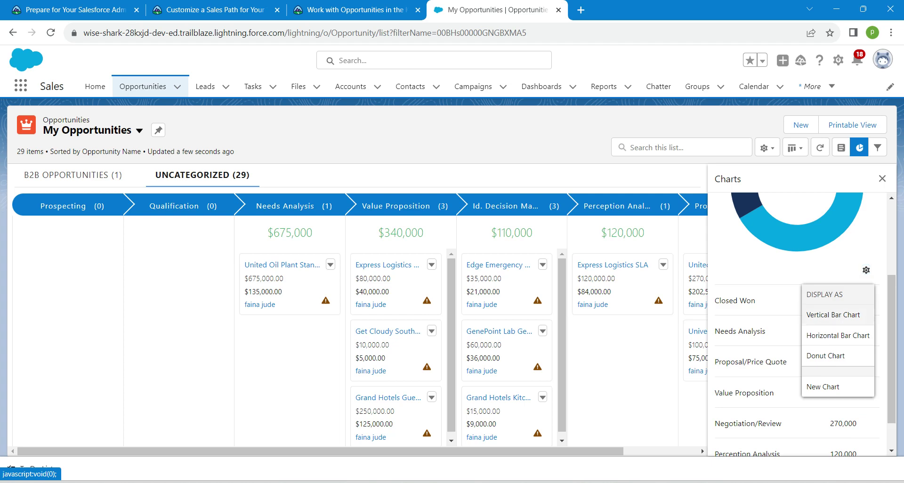
{"action": "left_click", "coordinate": [833, 314]}
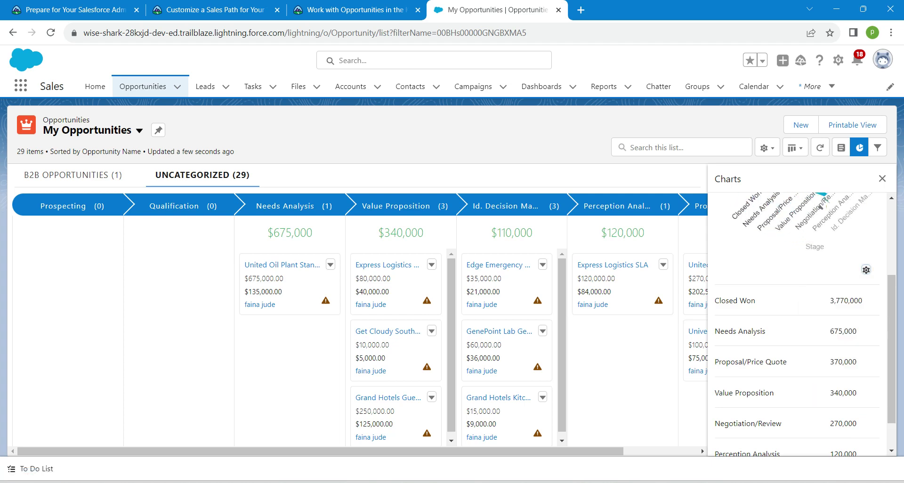
{"action": "scroll", "coordinate": [806, 324], "scroll_direction": "up", "scroll_amount": 3}
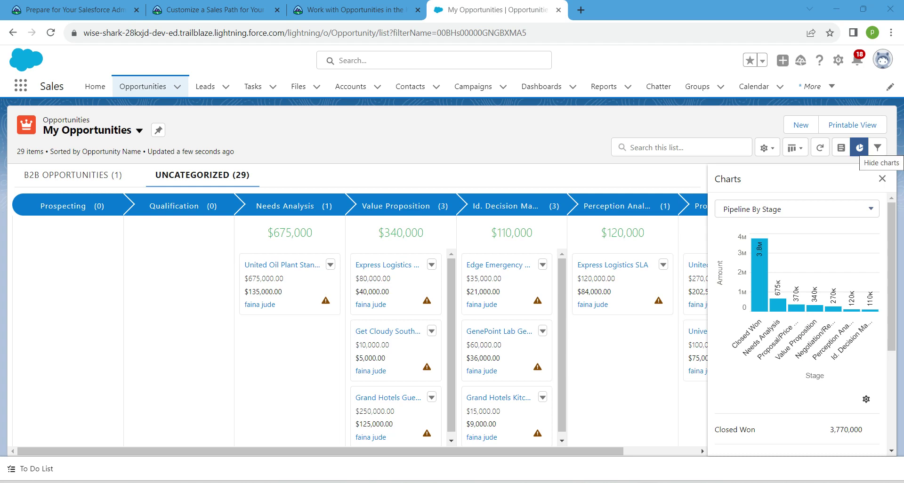
Close the charts and drag the $675,000 United Oil Plant Standby Generators card into Value Proposition.
{"action": "left_click", "coordinate": [859, 147]}
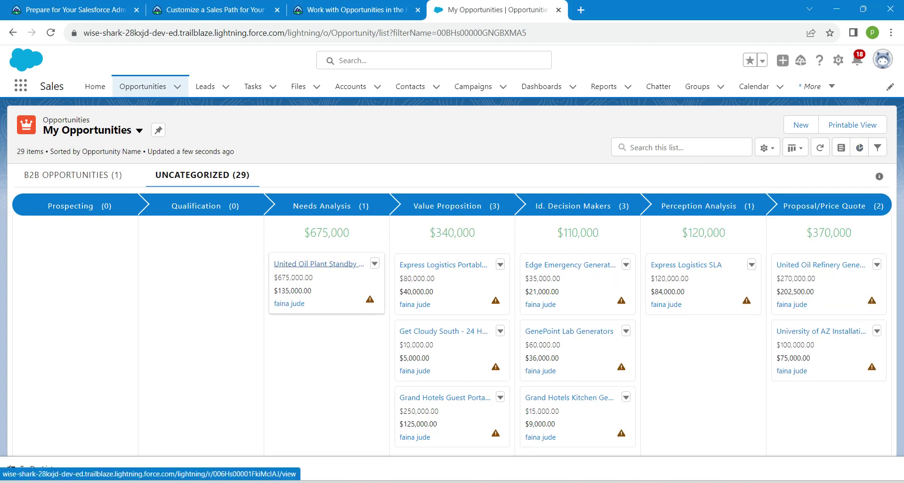
{"action": "mouse_move", "coordinate": [320, 265]}
{"action": "left_mouse_down"}
{"action": "mouse_move", "coordinate": [370, 228]}
{"action": "mouse_move", "coordinate": [456, 347]}
{"action": "mouse_move", "coordinate": [449, 282]}
{"action": "left_mouse_up"}
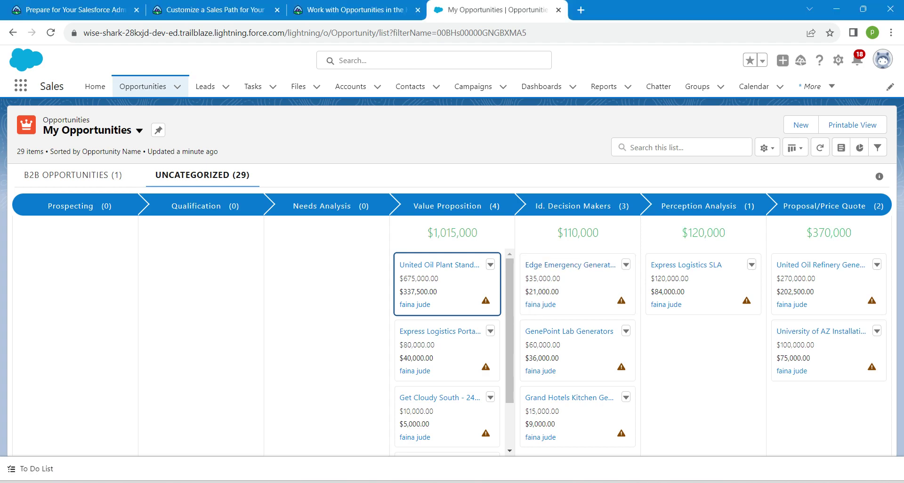
Verify the Kanban challenge in Trailhead and reload the project page to confirm all steps complete.
{"action": "left_click", "coordinate": [355, 10]}
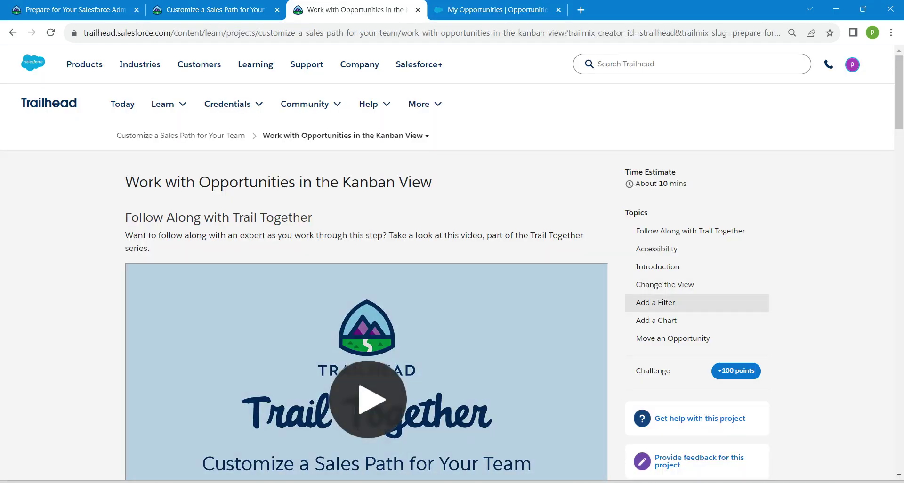
{"action": "left_click", "coordinate": [659, 371]}
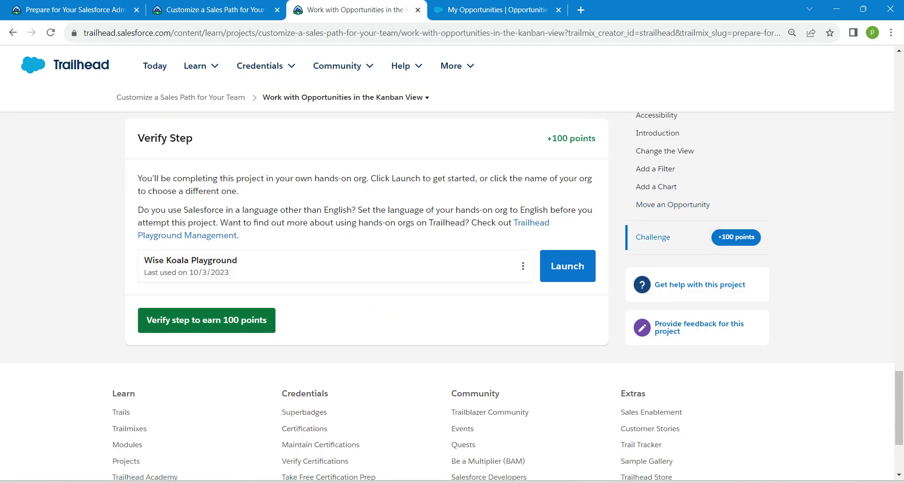
{"action": "left_click", "coordinate": [206, 320]}
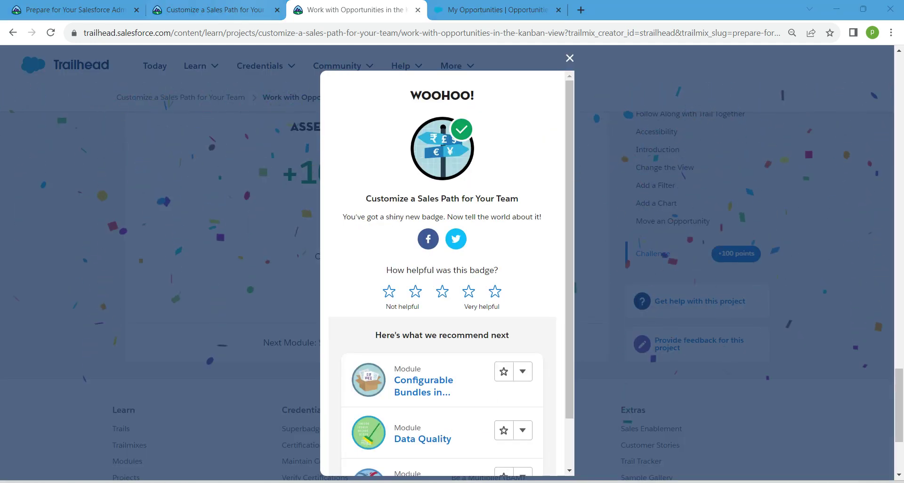
{"action": "key", "text": "ctrl+shift+Tab"}
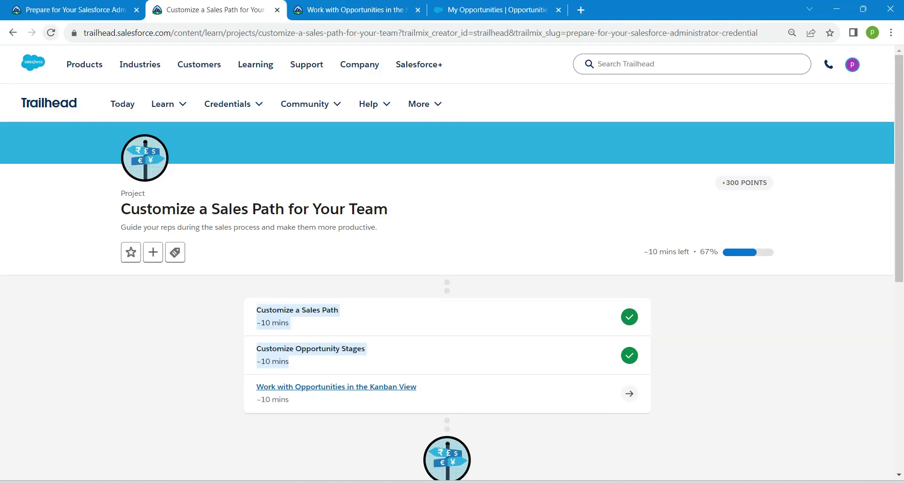
{"action": "left_click", "coordinate": [51, 32]}
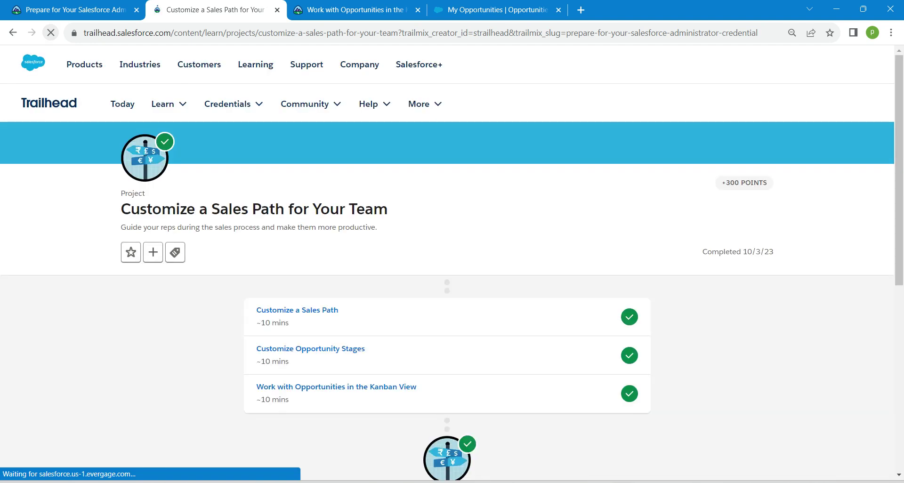